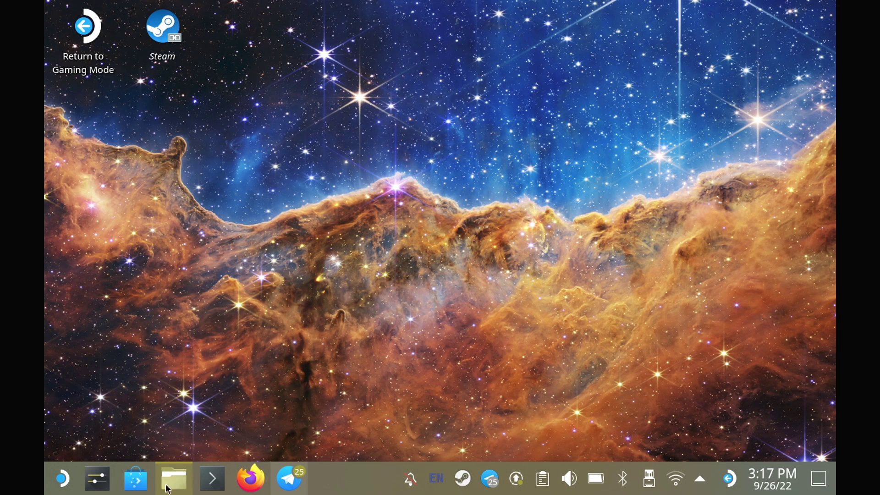
Step: Open the home folder in the Dolphin file manager and show hidden files
{"action": "left_click", "coordinate": [167, 489]}
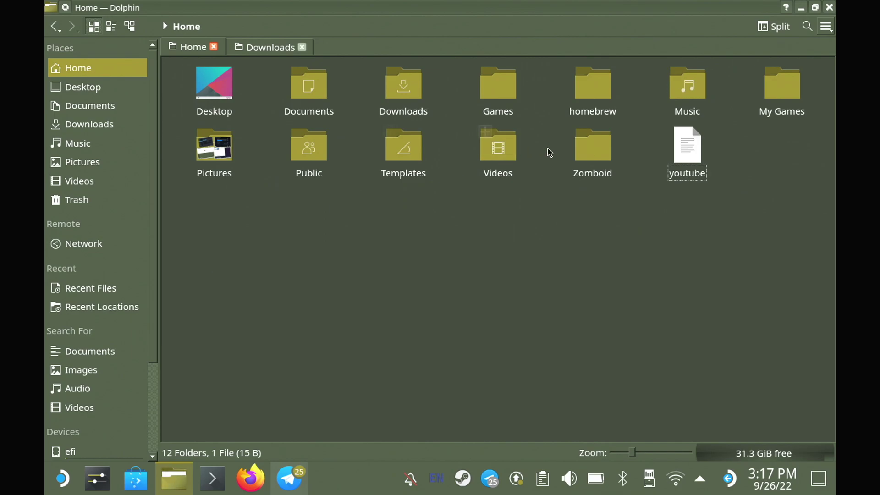
{"action": "left_click", "coordinate": [827, 28]}
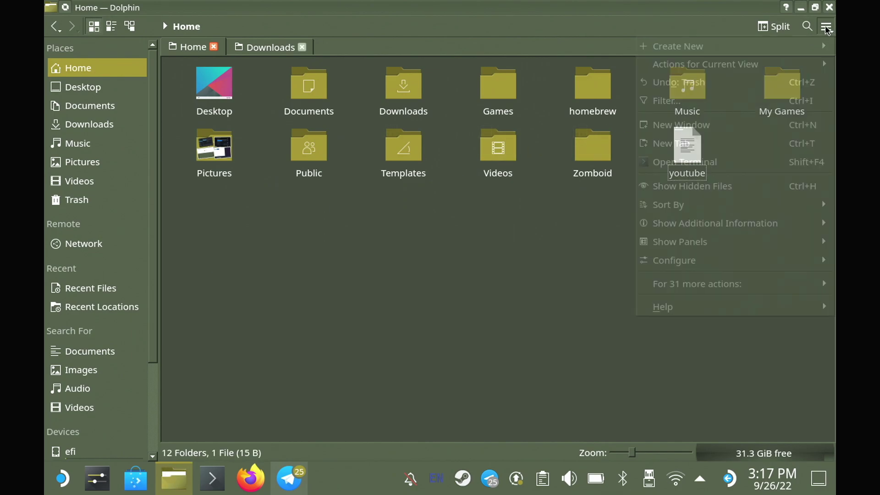
{"action": "left_click", "coordinate": [737, 187]}
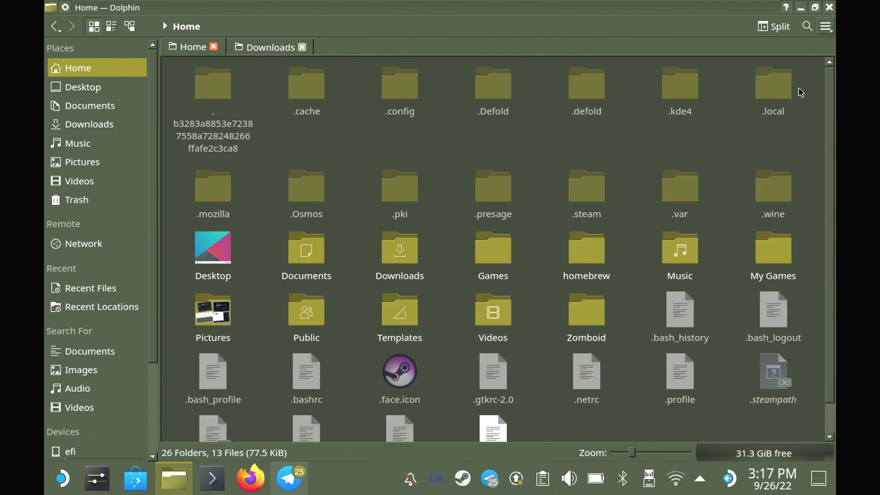
Step: Go from the home folder to .local/share/Steam/steamui/movies
{"action": "double_click", "coordinate": [773, 85]}
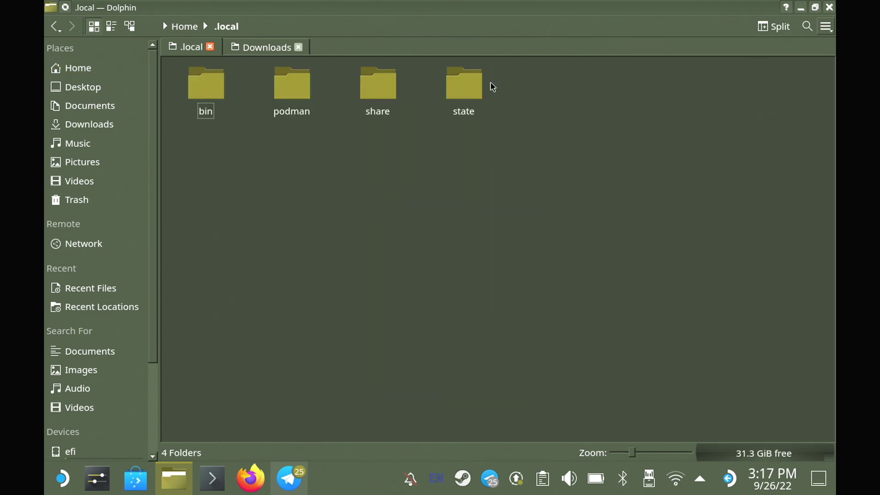
{"action": "double_click", "coordinate": [390, 93]}
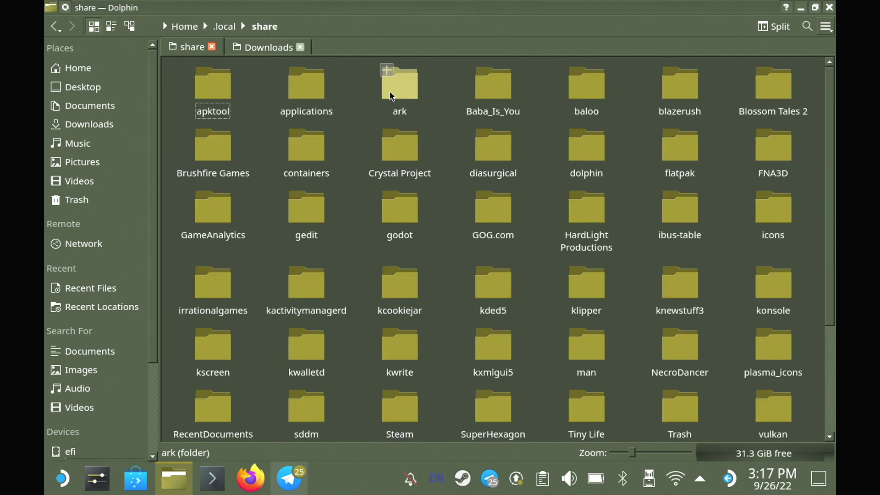
{"action": "double_click", "coordinate": [402, 409]}
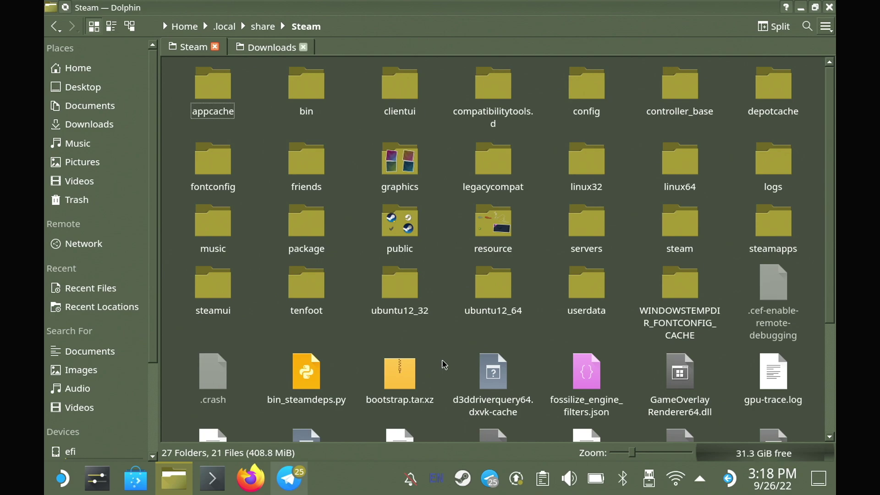
{"action": "left_click", "coordinate": [221, 289]}
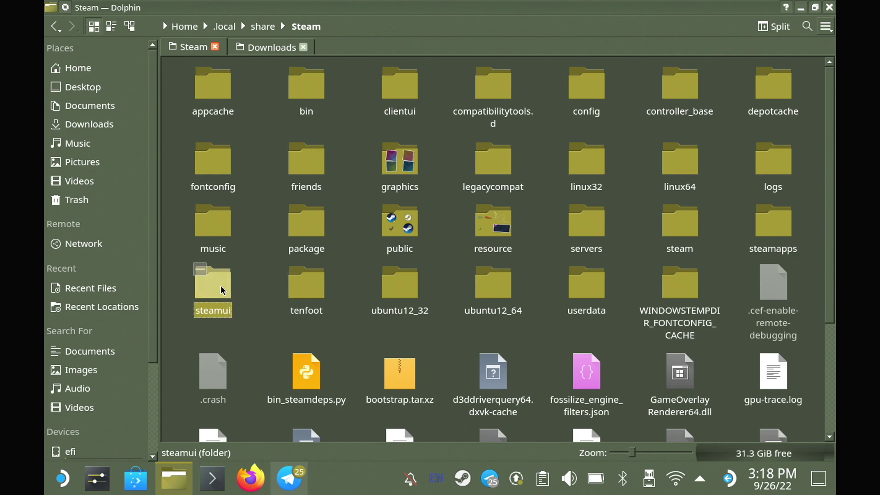
{"action": "double_click", "coordinate": [221, 290]}
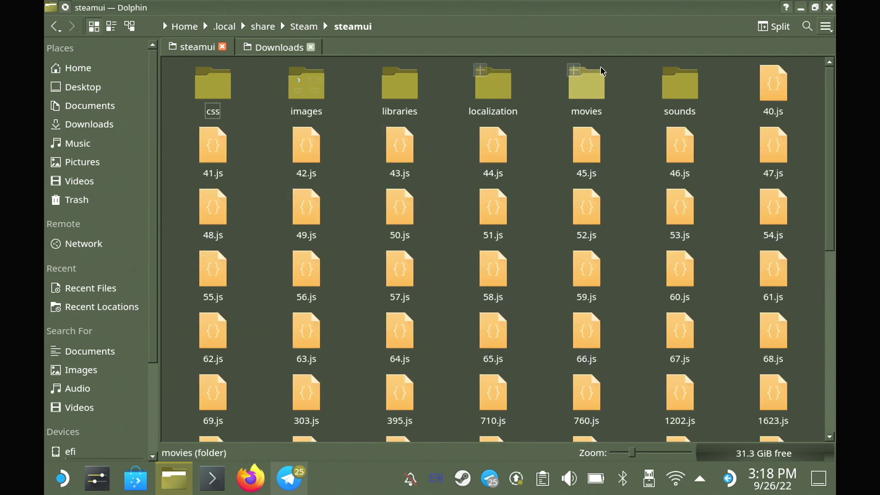
{"action": "double_click", "coordinate": [595, 93]}
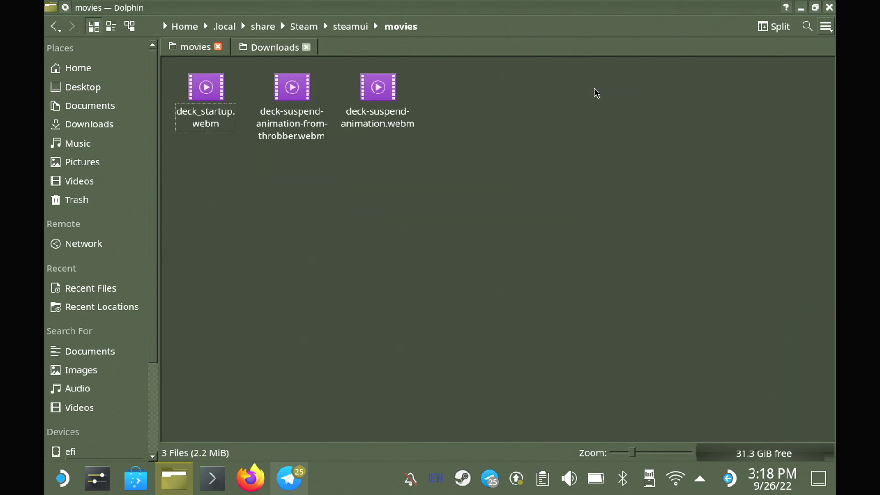
Step: Duplicate deck_startup.webm within the movies folder as a backup
{"action": "right_click", "coordinate": [219, 90]}
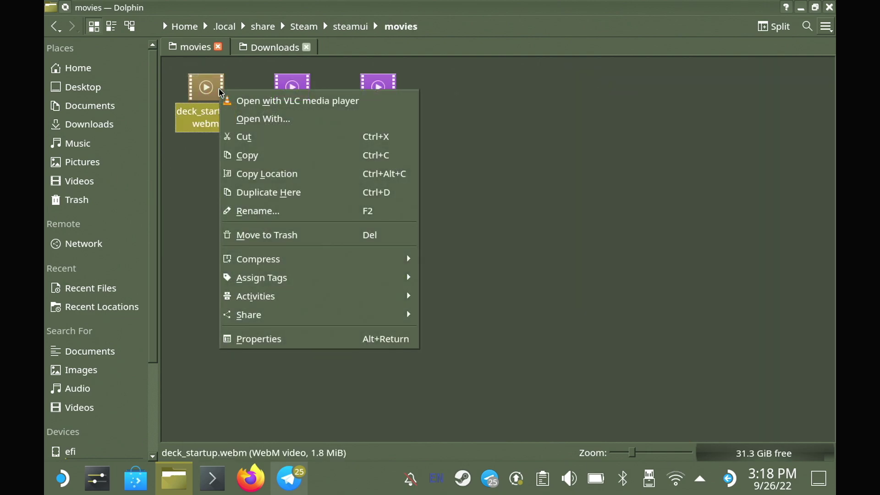
{"action": "left_click", "coordinate": [287, 193]}
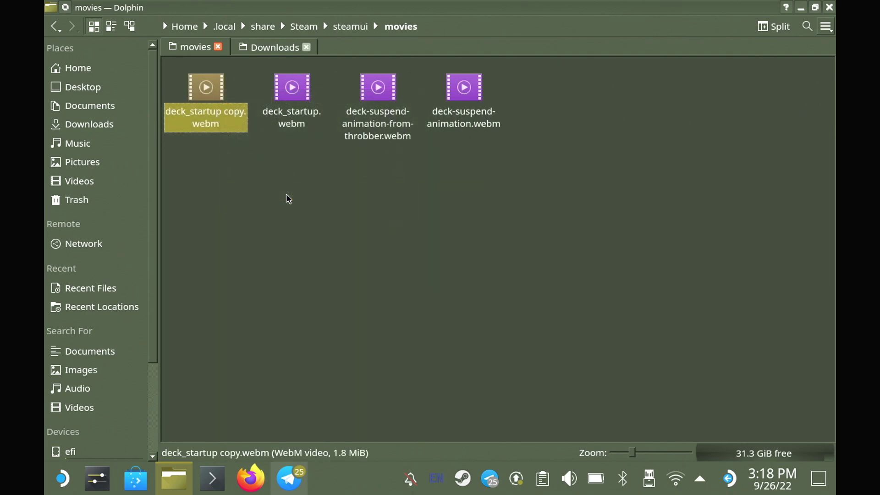
{"action": "left_click", "coordinate": [288, 199]}
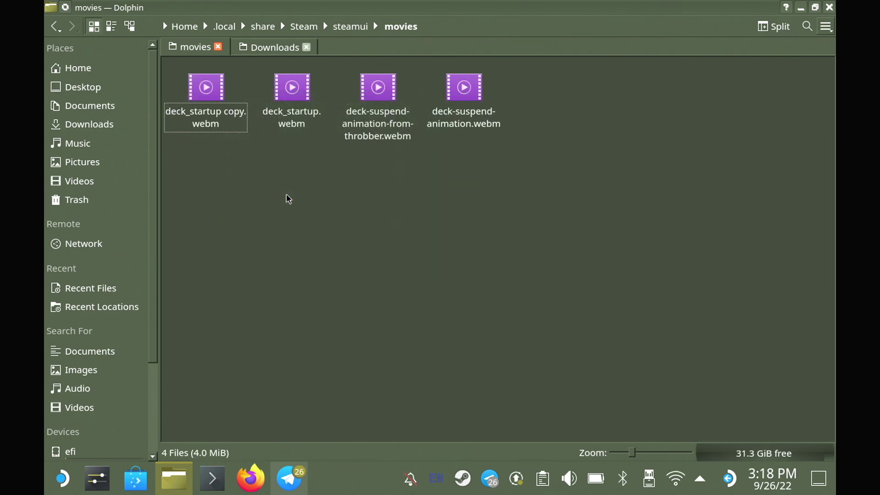
Step: Check the exact byte size of the original deck_startup.webm in its properties
{"action": "right_click", "coordinate": [291, 123]}
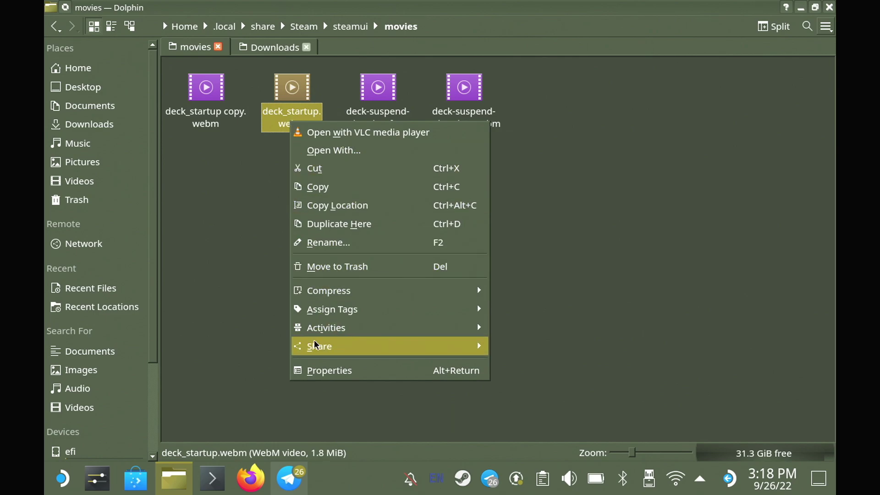
{"action": "left_click", "coordinate": [362, 378]}
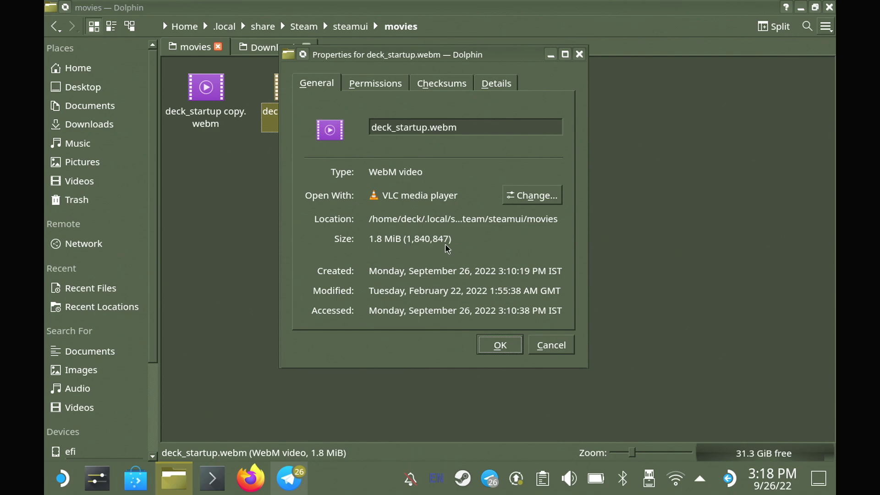
{"action": "key", "text": "Escape"}
Step: Copy deck_startup.webm from Downloads into the movies folder, overwriting the existing file of the same name
{"action": "left_click", "coordinate": [271, 46]}
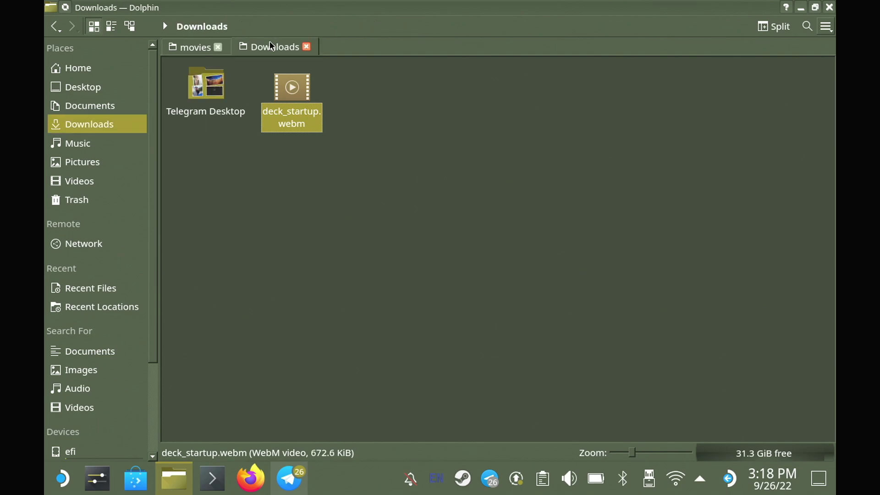
{"action": "right_click", "coordinate": [285, 130]}
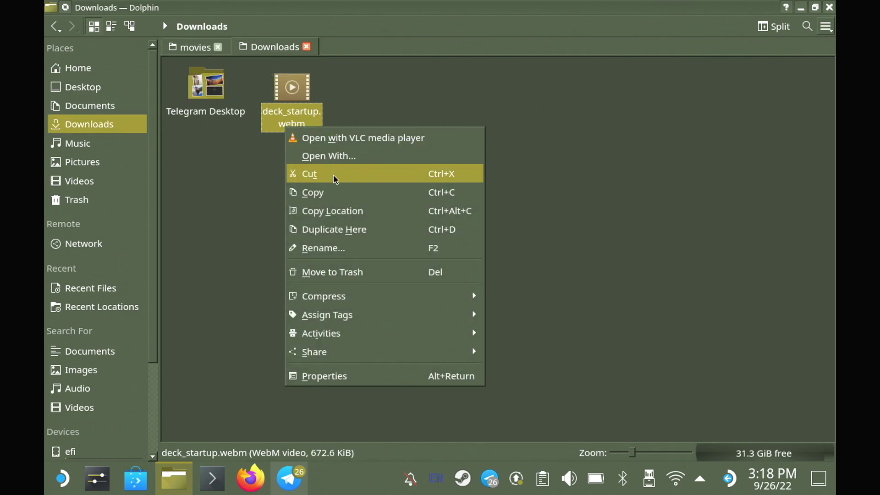
{"action": "left_click", "coordinate": [330, 195]}
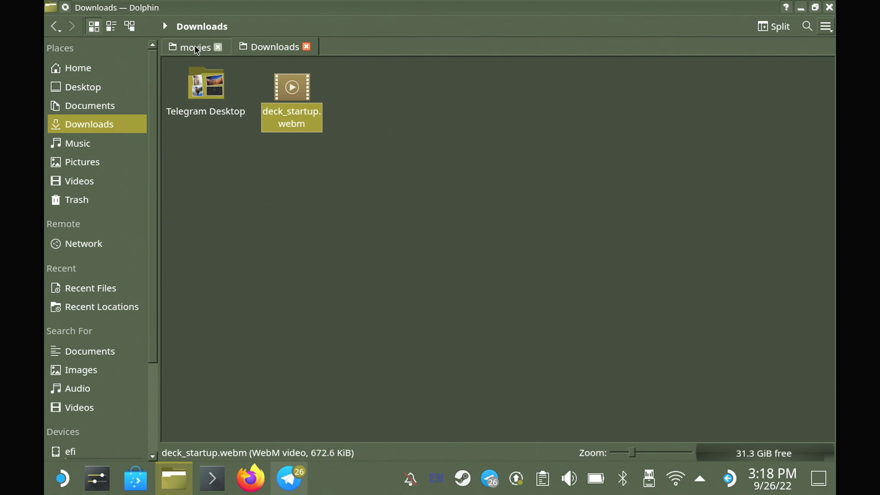
{"action": "left_click", "coordinate": [193, 47]}
{"action": "left_click", "coordinate": [296, 243]}
{"action": "right_click", "coordinate": [296, 243]}
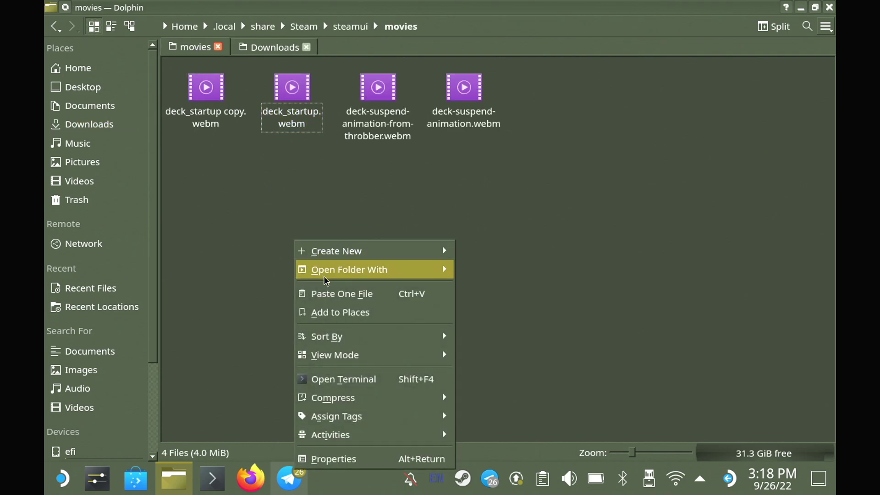
{"action": "left_click", "coordinate": [336, 295]}
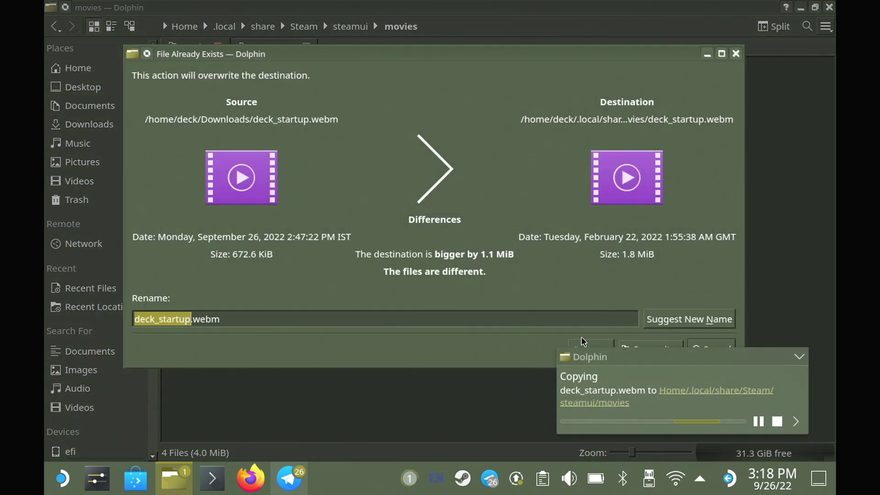
{"action": "left_click", "coordinate": [630, 345]}
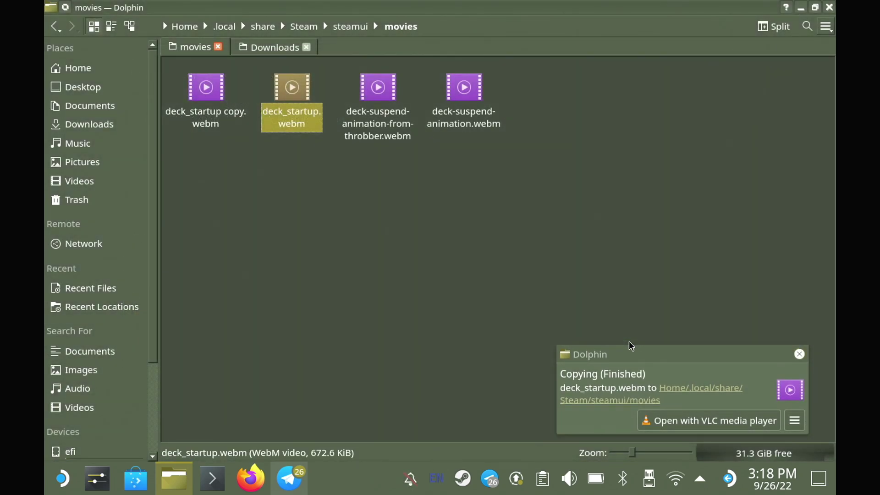
Step: Run "truncate -s 1840847 deck_startup.webm" in a terminal opened in the movies folder, and close the terminal
{"action": "right_click", "coordinate": [387, 202]}
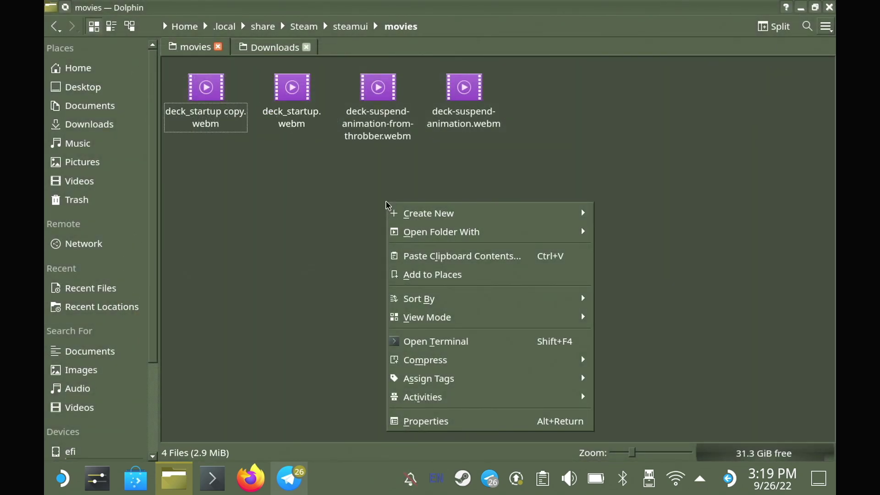
{"action": "left_click", "coordinate": [438, 343]}
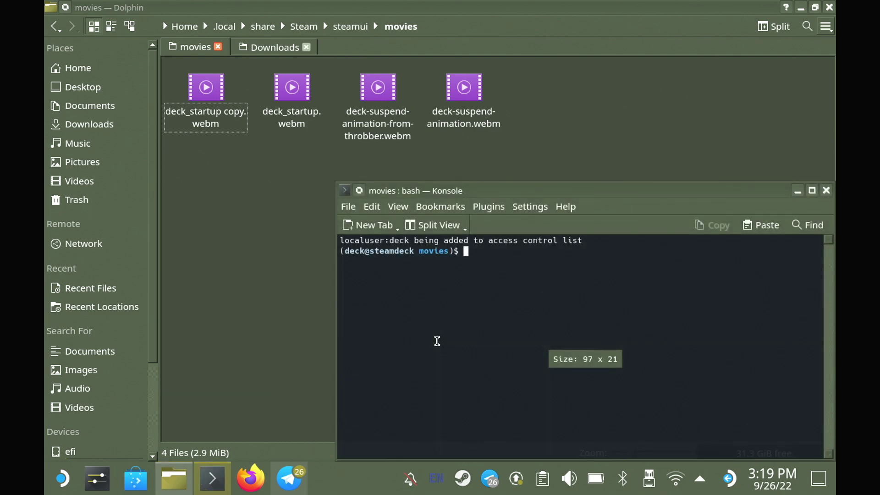
{"action": "key", "text": "ctrl+shift+v"}
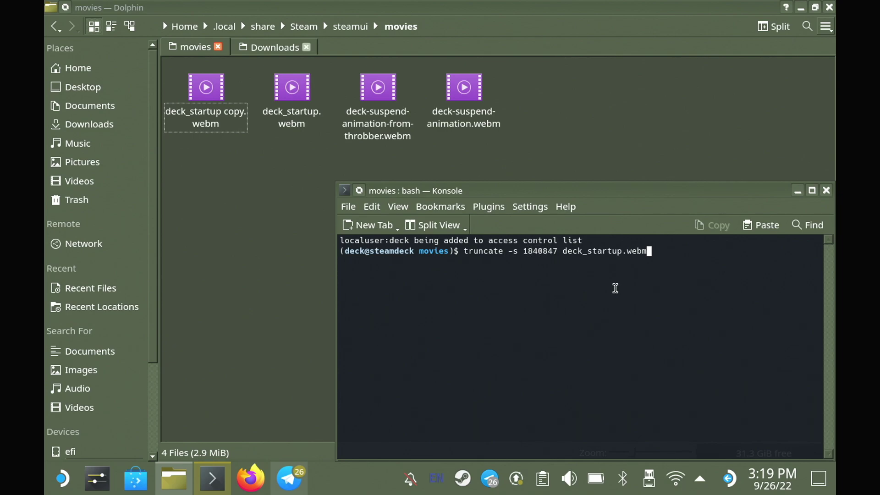
{"action": "key", "text": "Return"}
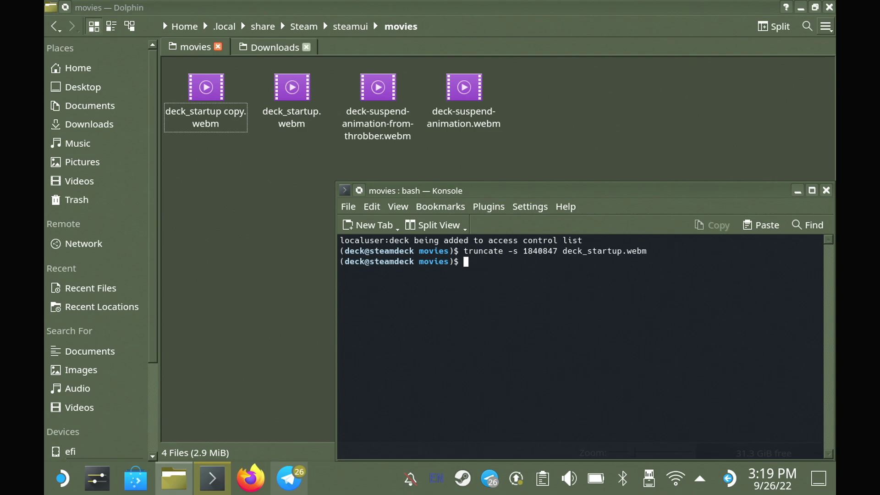
{"action": "left_click", "coordinate": [827, 190]}
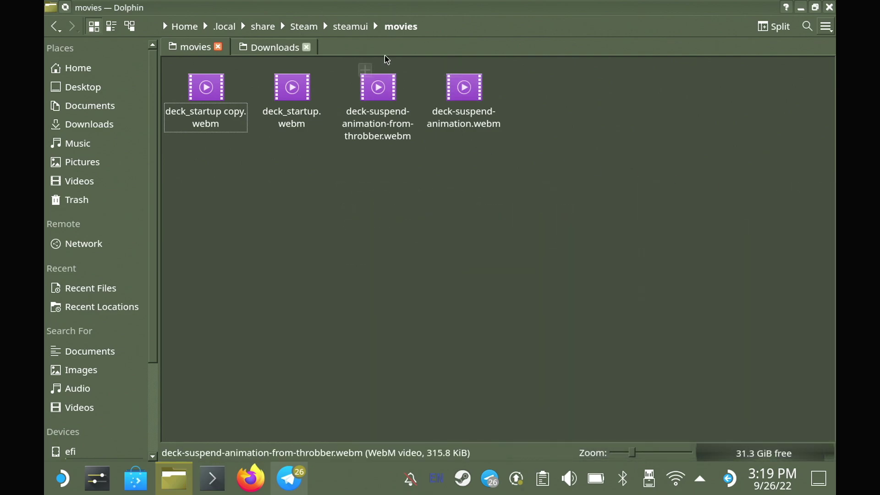
Step: Go to the css folder inside steamui and duplicate library.css there as a backup
{"action": "left_click", "coordinate": [350, 27]}
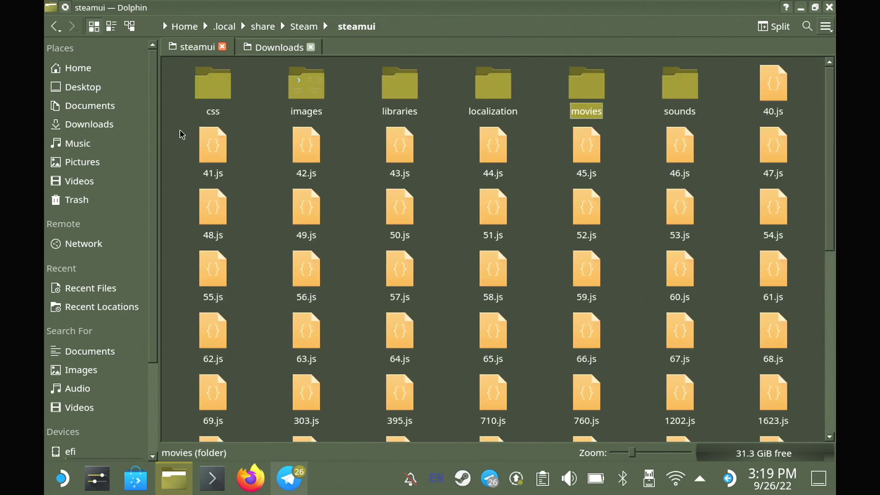
{"action": "left_click", "coordinate": [225, 92]}
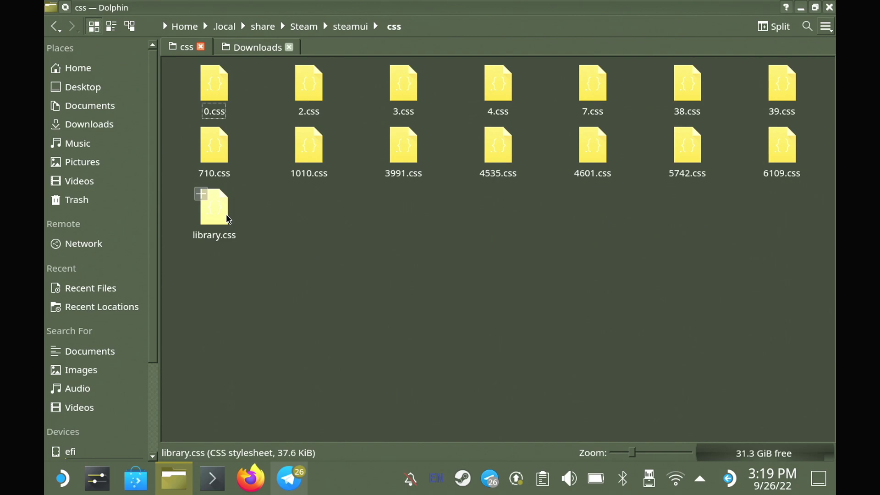
{"action": "right_click", "coordinate": [228, 219]}
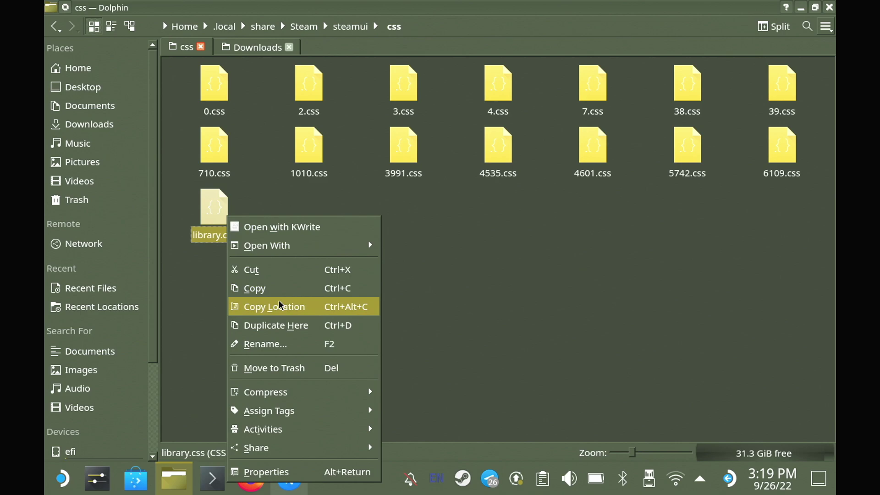
{"action": "left_click", "coordinate": [273, 327]}
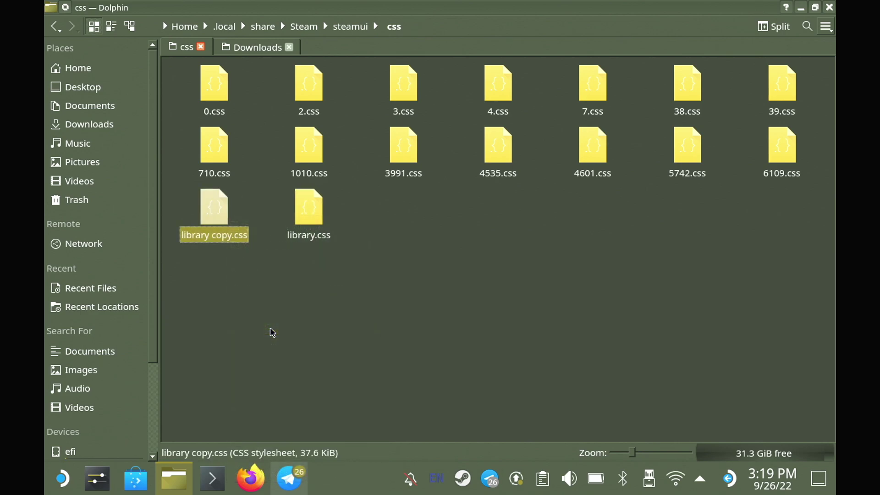
{"action": "left_click", "coordinate": [306, 265]}
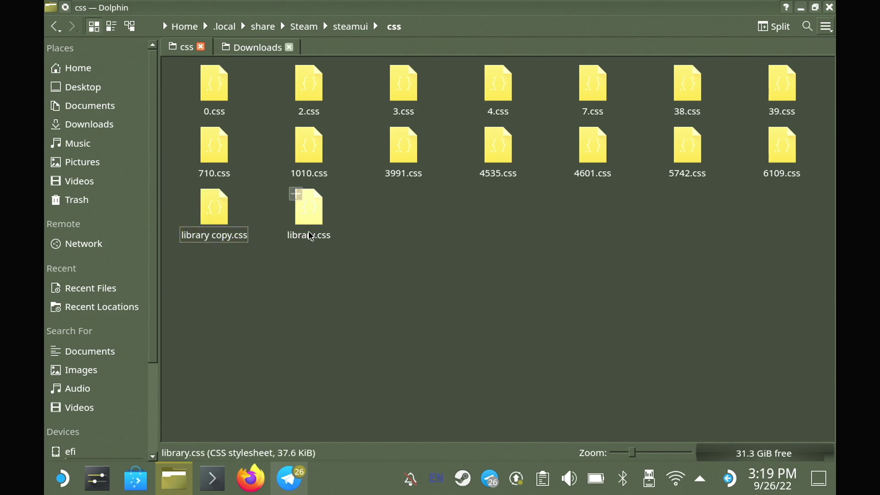
Step: Check the exact byte size of library.css in its properties
{"action": "right_click", "coordinate": [310, 235]}
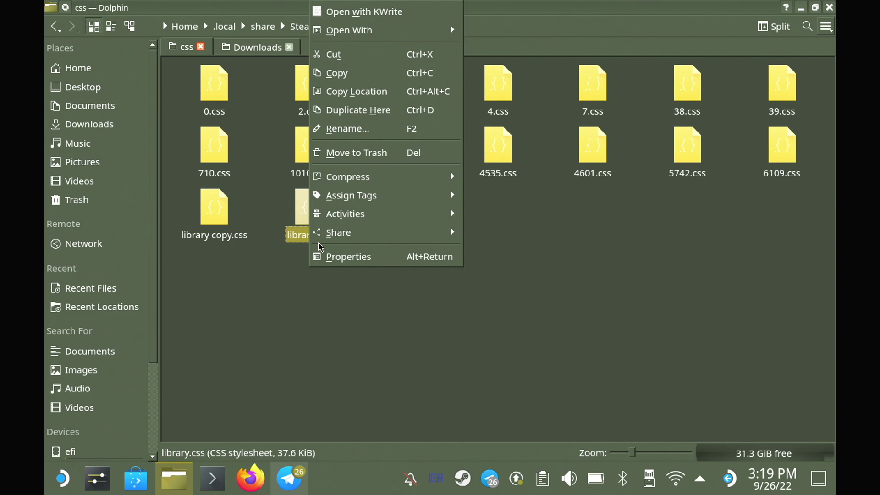
{"action": "left_click", "coordinate": [337, 260]}
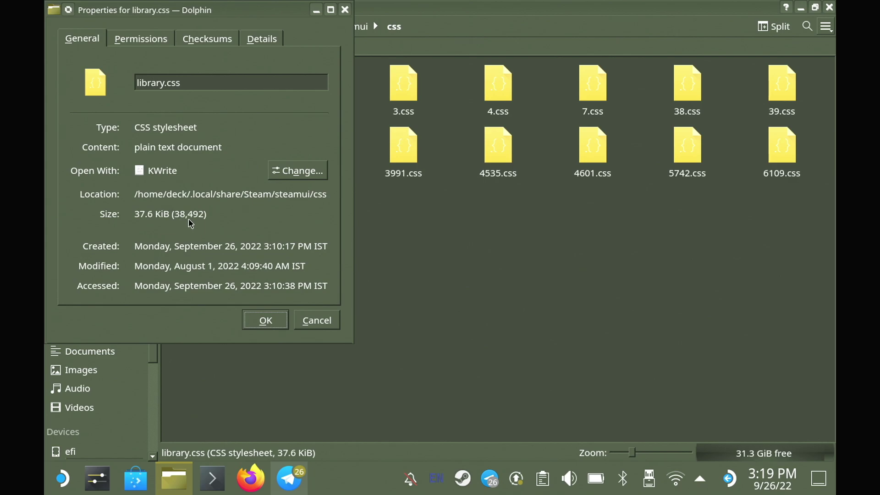
{"action": "left_click", "coordinate": [259, 324]}
Step: Open library.css in KWrite, reload it with the line length limit temporarily raised, and find "video"
{"action": "double_click", "coordinate": [316, 232]}
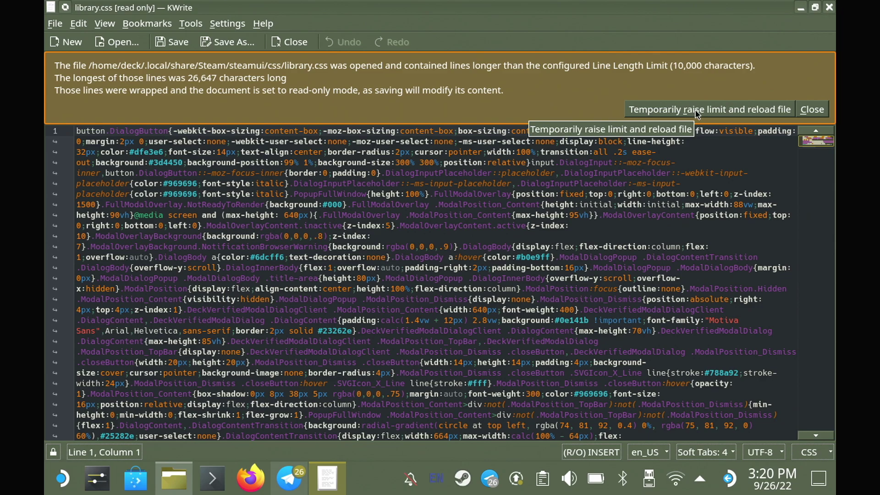
{"action": "left_click", "coordinate": [697, 110]}
{"action": "key", "text": "ctrl+f"}
{"action": "type", "text": "video"}
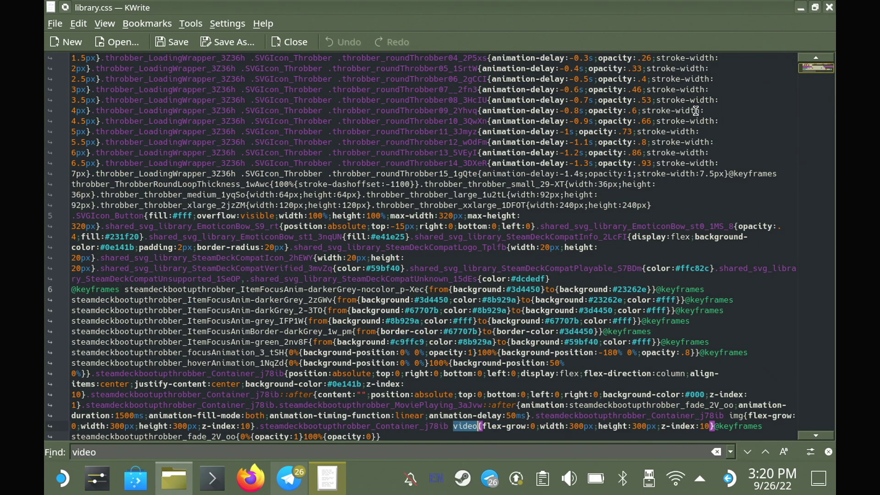
Step: Set flex-grow to 1 in the boot-up throbber container's video rule
{"action": "left_click", "coordinate": [536, 426]}
{"action": "key", "text": "BackSpace"}
{"action": "type", "text": "1"}
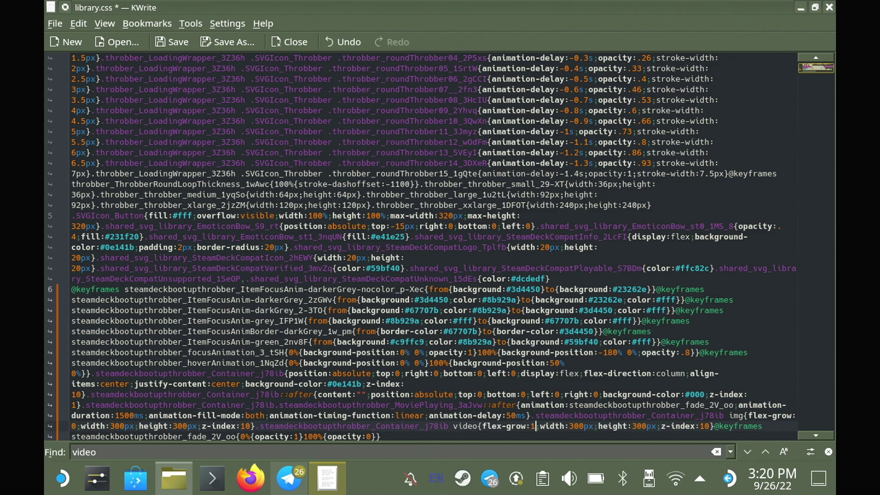
Step: Set both width and height to 100% in the boot-up throbber container's video rule, save library.css and close the editor
{"action": "double_click", "coordinate": [582, 426]}
{"action": "type", "text": "100%"}
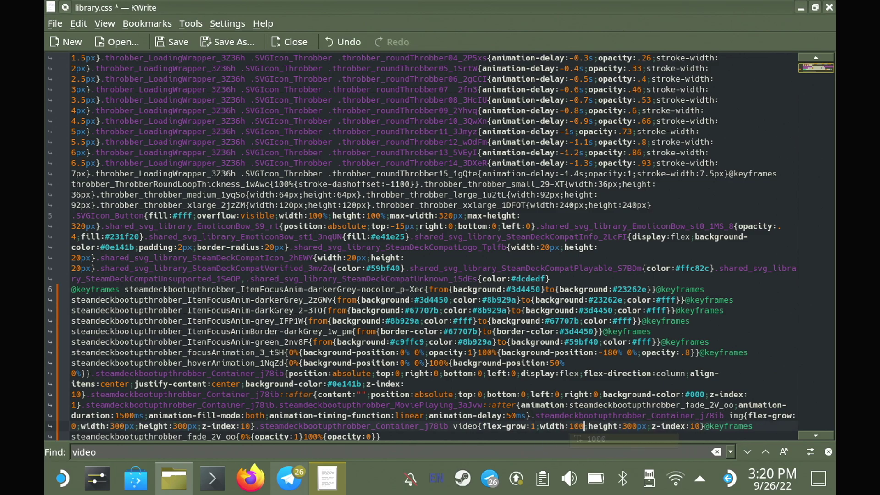
{"action": "double_click", "coordinate": [637, 425]}
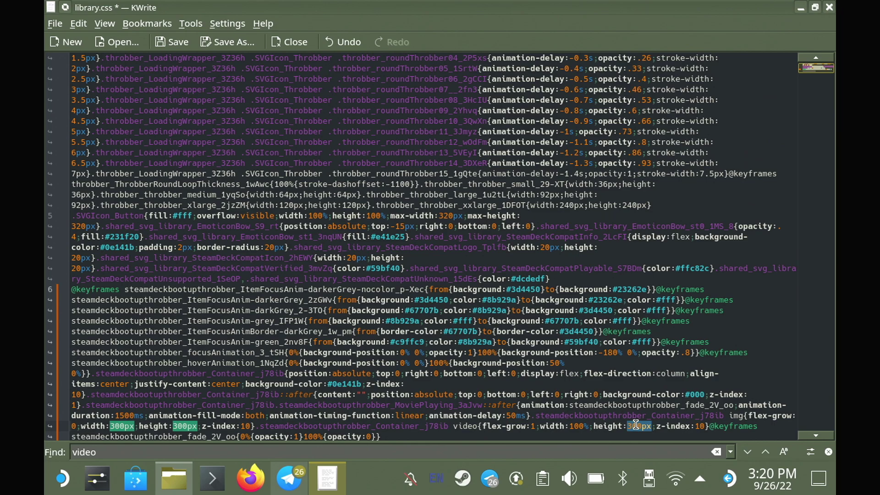
{"action": "type", "text": "100%"}
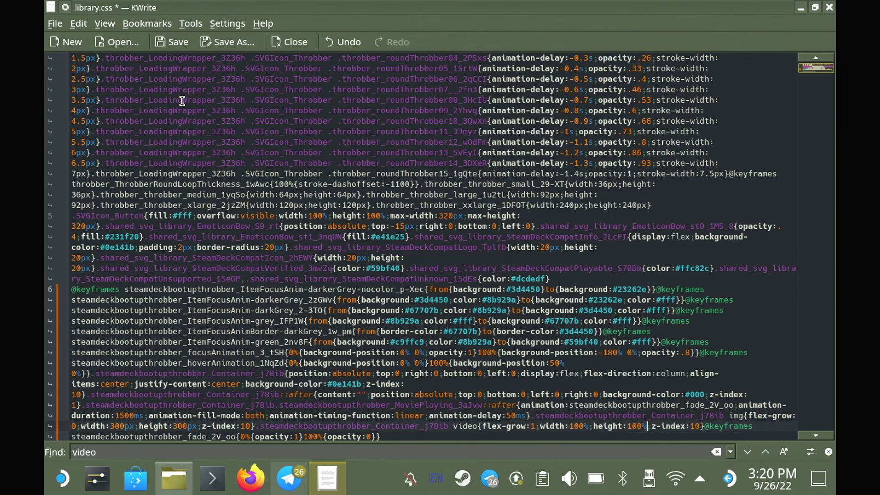
{"action": "left_click", "coordinate": [181, 42]}
{"action": "left_click", "coordinate": [830, 7]}
Step: Open a terminal in the css folder and run "truncate -s 38492 library.css"
{"action": "right_click", "coordinate": [403, 271]}
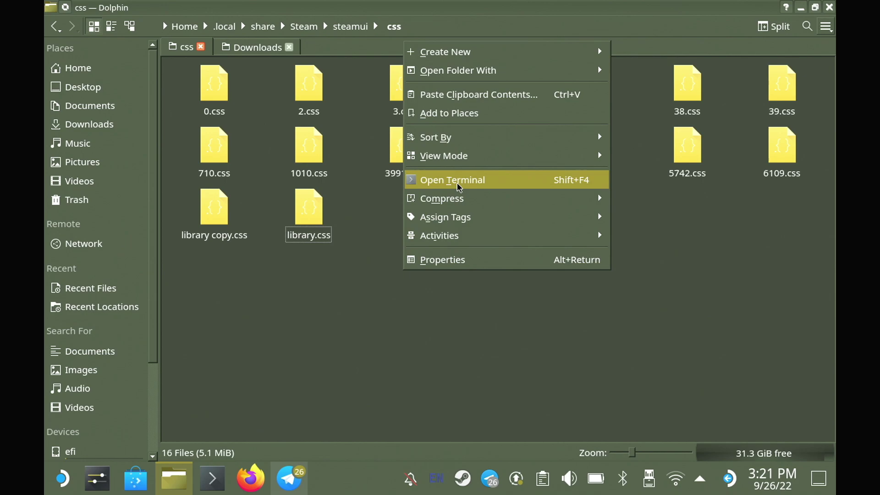
{"action": "left_click", "coordinate": [458, 185]}
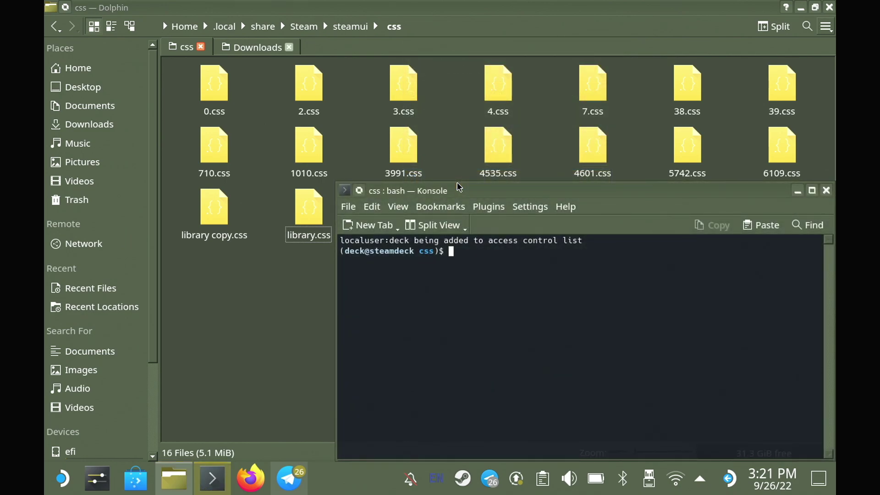
{"action": "key", "text": "ctrl+shift+v"}
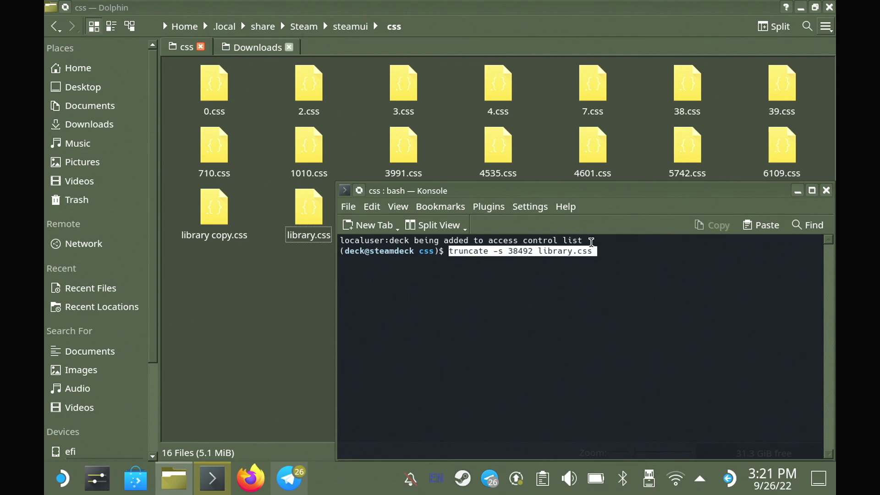
{"action": "key", "text": "End"}
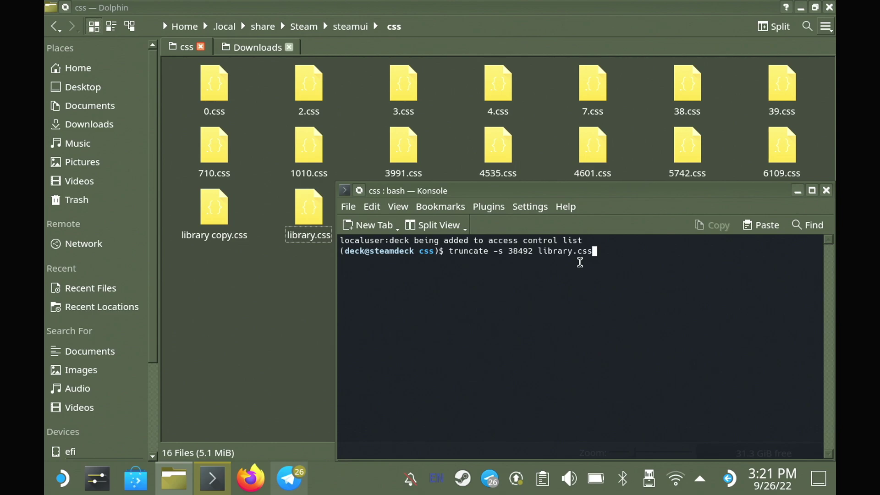
{"action": "key", "text": "Return"}
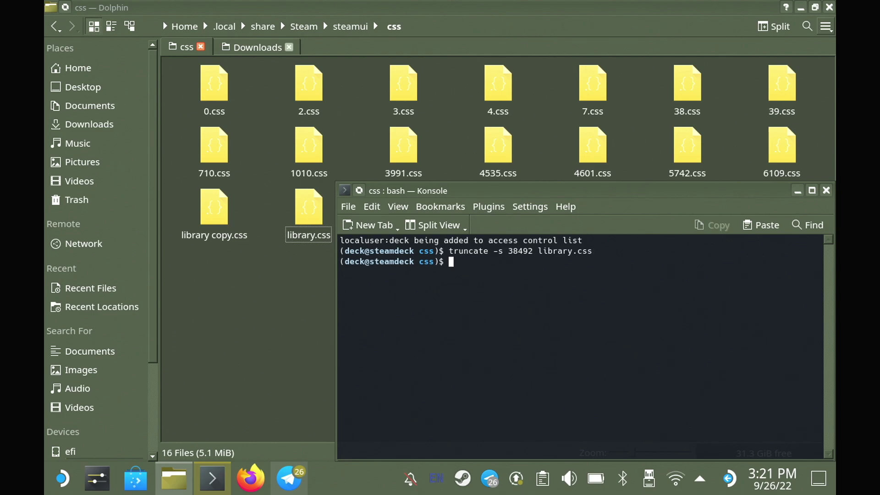